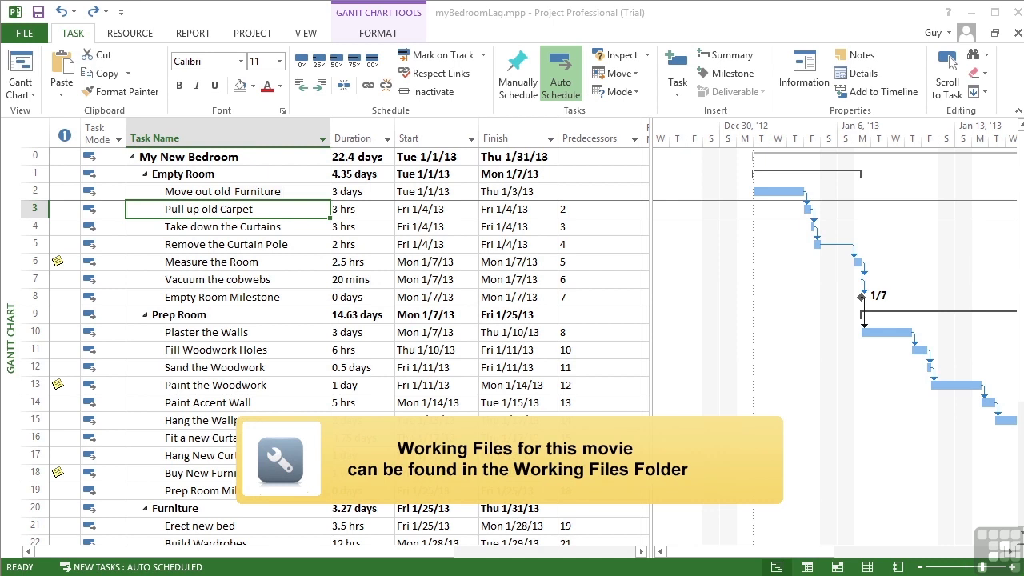
Review Plaster the Walls' predecessor list, then select the Fill Woodwork Holes and Paint Accent Wall tasks.
{"action": "double_click", "coordinate": [303, 335]}
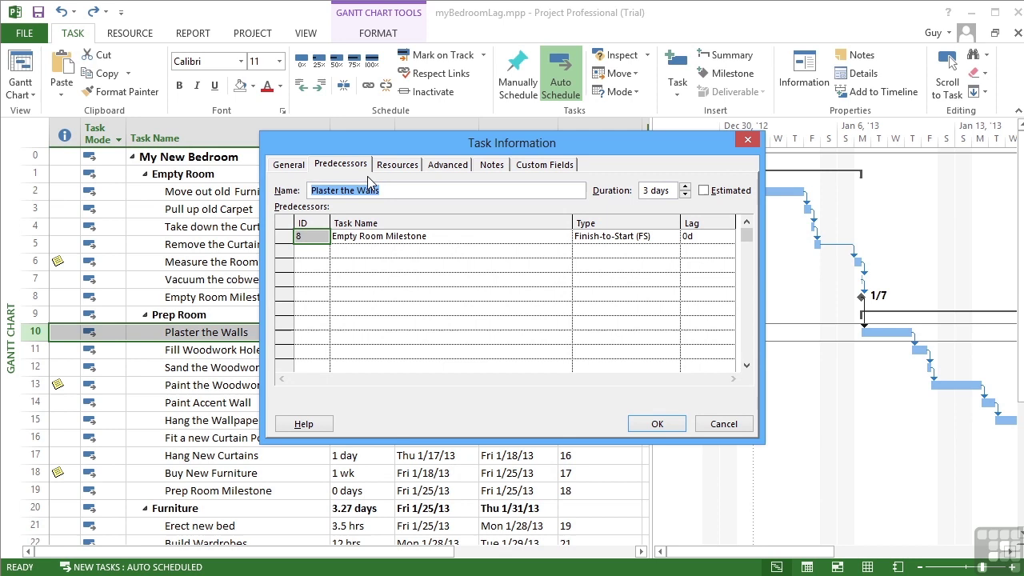
{"action": "left_click", "coordinate": [356, 167]}
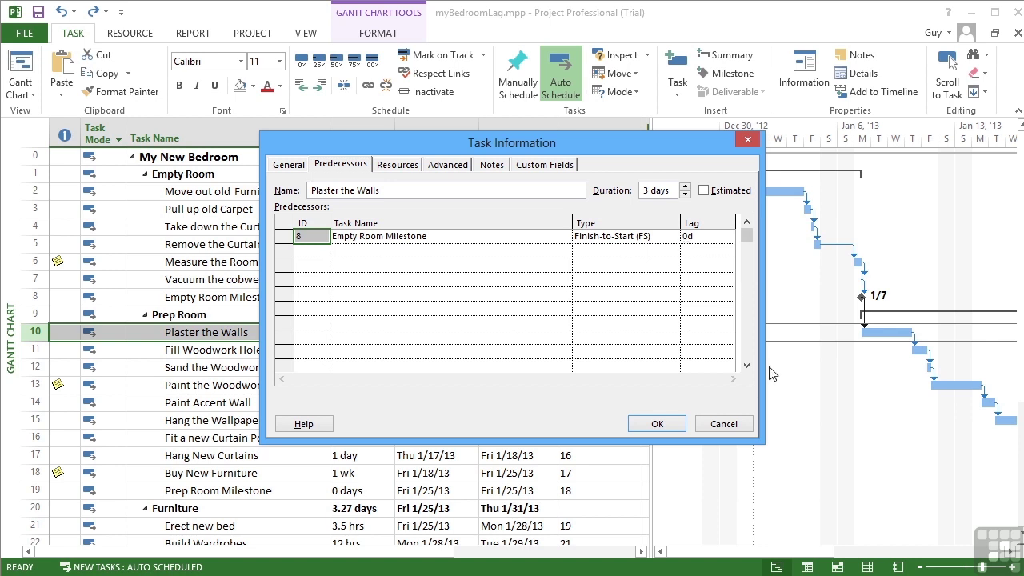
{"action": "left_click", "coordinate": [723, 424]}
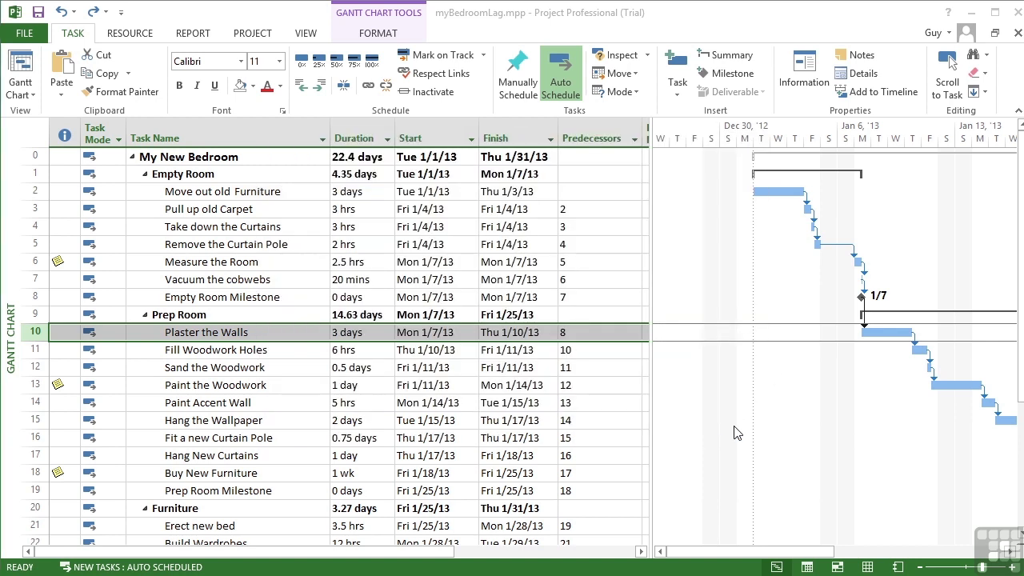
{"action": "left_click", "coordinate": [298, 350]}
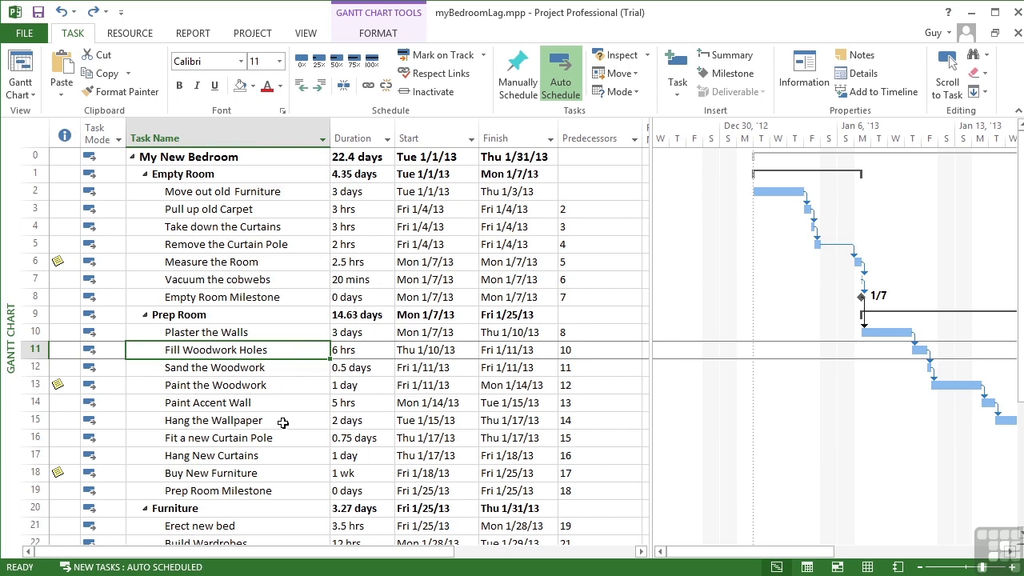
{"action": "left_click", "coordinate": [268, 403]}
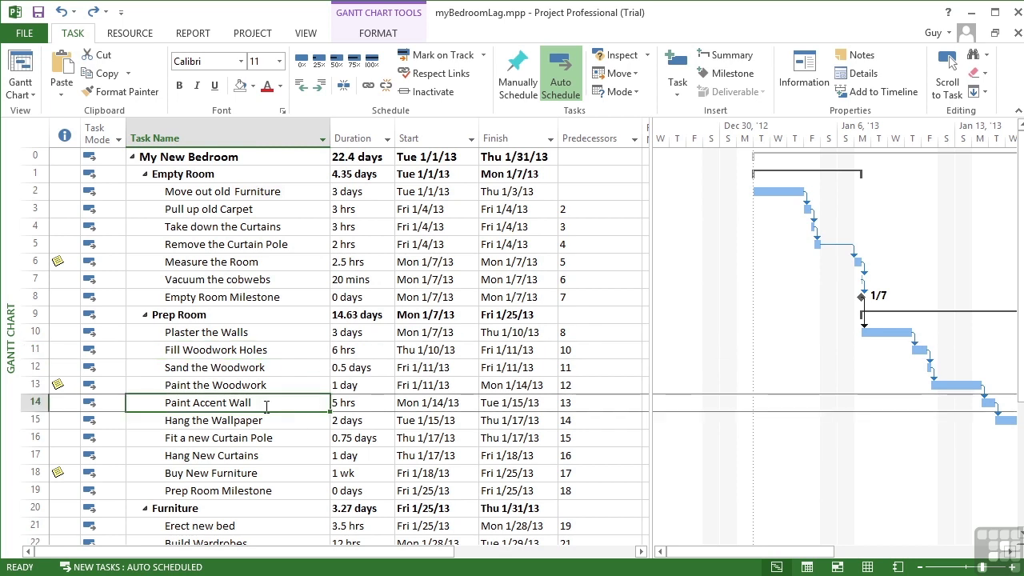
Add Plaster the Walls as a Finish-to-Start predecessor of Paint Accent Wall with 4ed lag.
{"action": "double_click", "coordinate": [593, 404]}
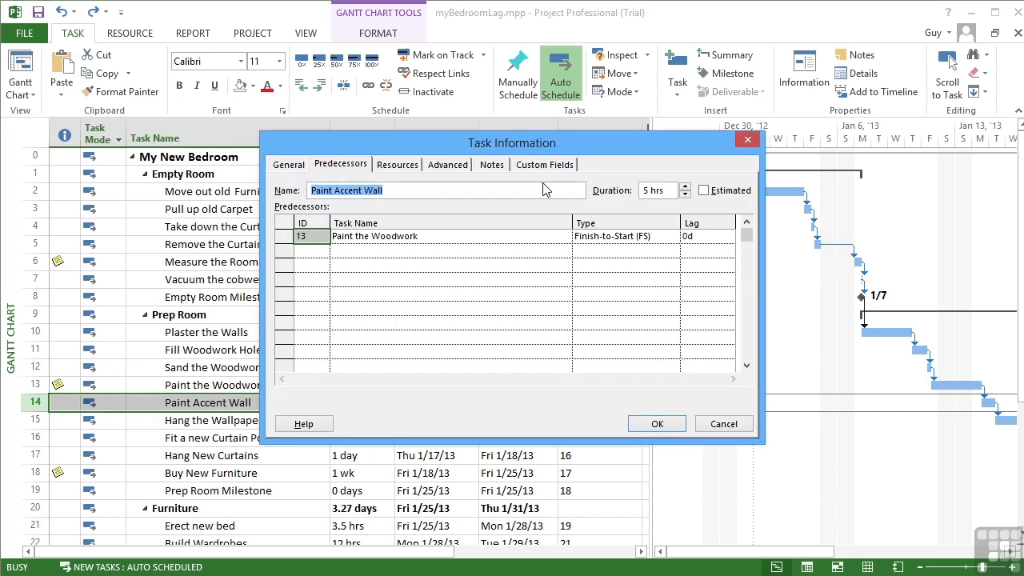
{"action": "left_click_drag", "start_coordinate": [540, 145], "coordinate": [661, 165]}
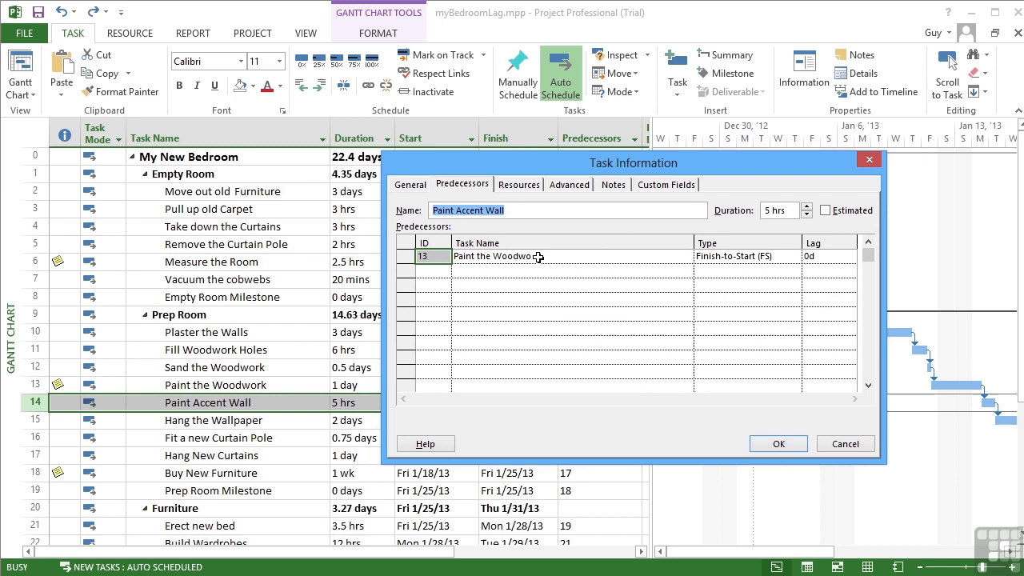
{"action": "left_click", "coordinate": [688, 272]}
{"action": "left_click", "coordinate": [686, 271]}
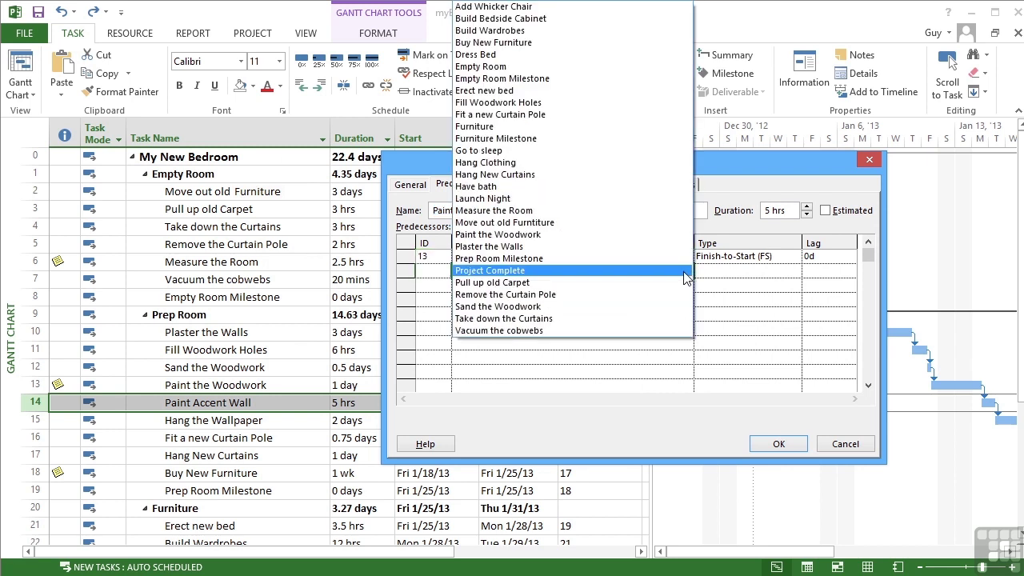
{"action": "left_click", "coordinate": [602, 246]}
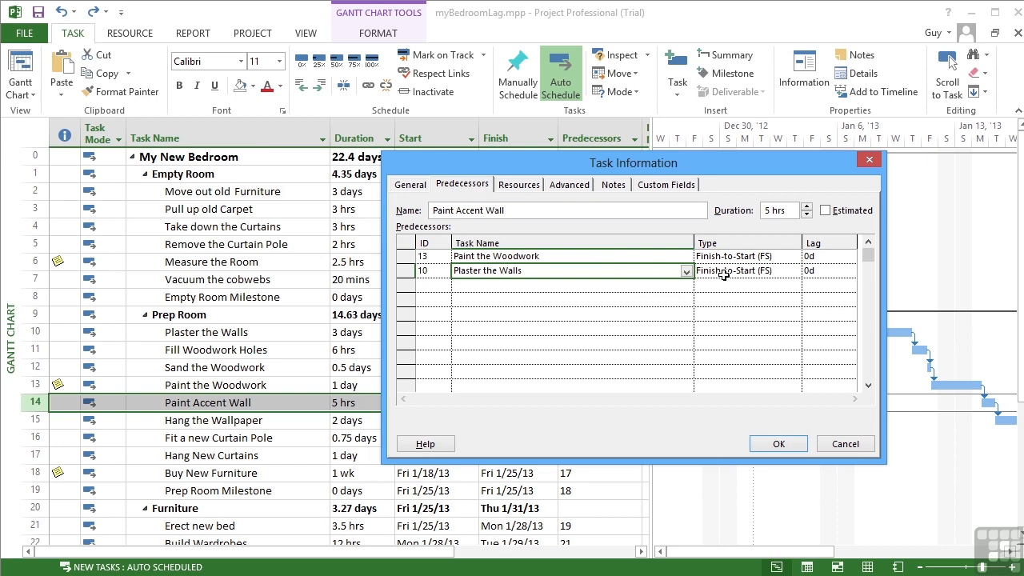
{"action": "left_click", "coordinate": [819, 272]}
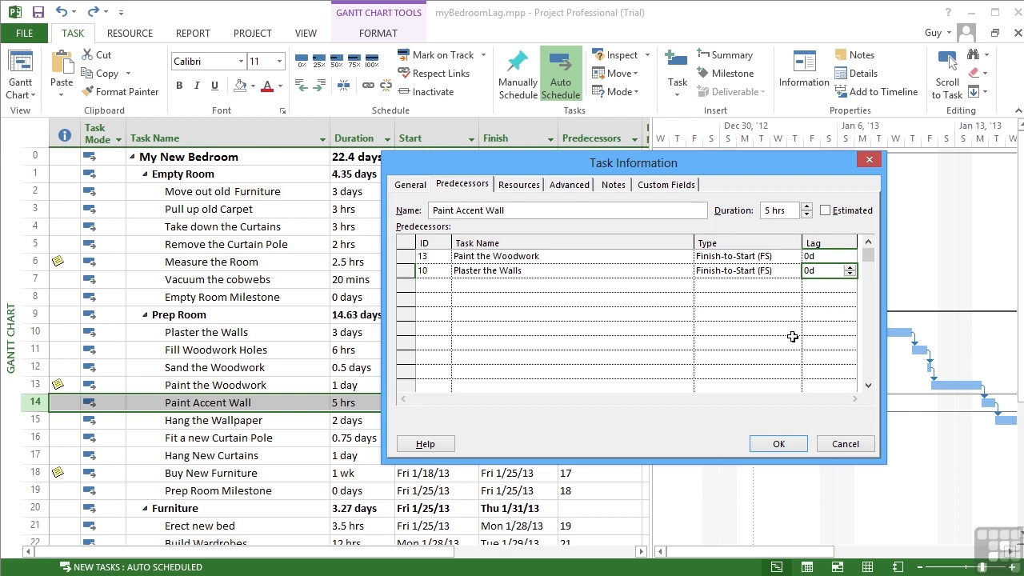
{"action": "key", "text": "BackSpace"}
{"action": "key", "text": "BackSpace"}
{"action": "type", "text": "4ed"}
{"action": "left_click", "coordinate": [744, 272]}
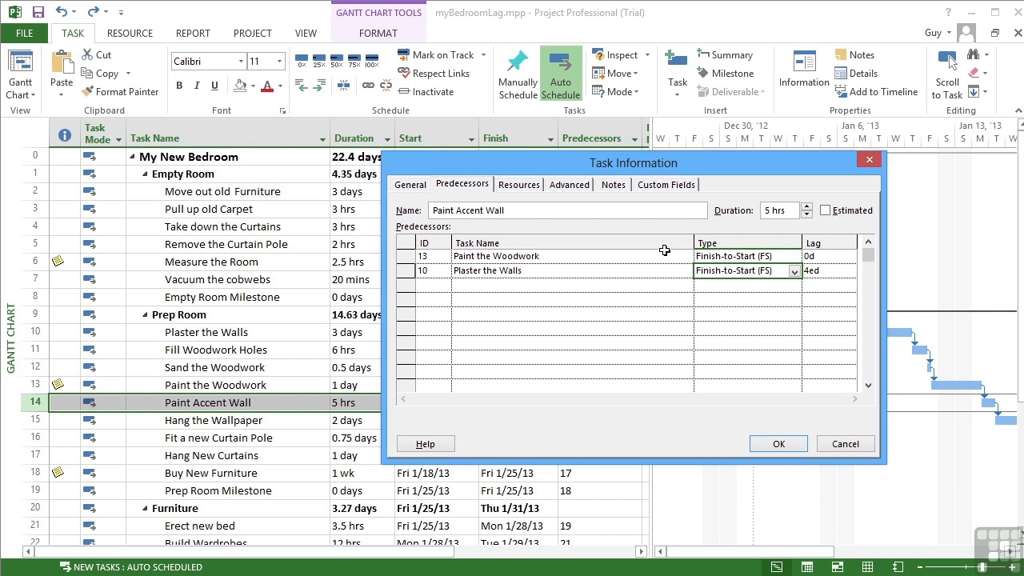
Confirm the new link and check the 4-elapsed-day lag line on the Gantt timeline.
{"action": "left_click", "coordinate": [778, 444]}
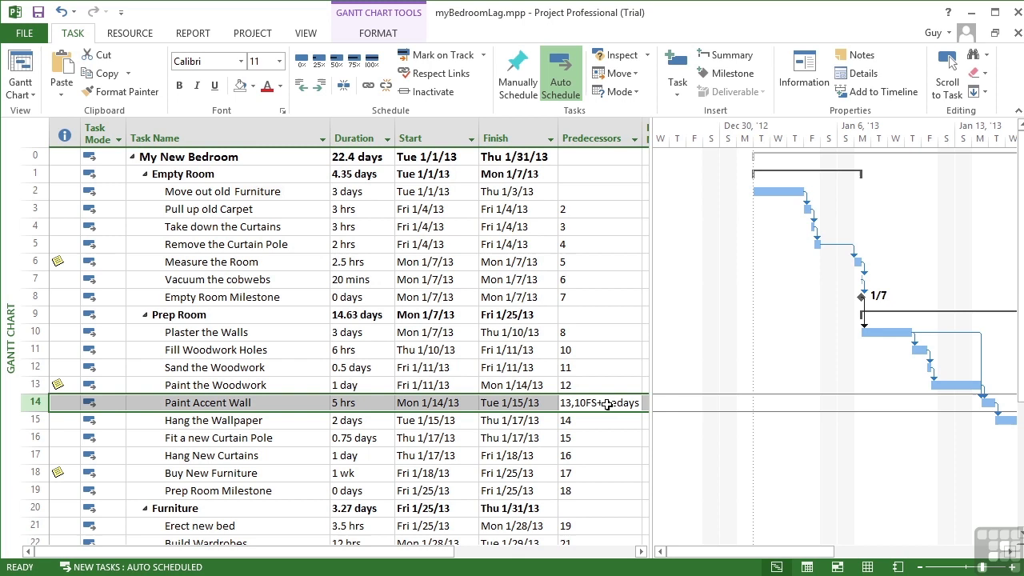
{"action": "left_click_drag", "start_coordinate": [798, 551], "coordinate": [902, 565]}
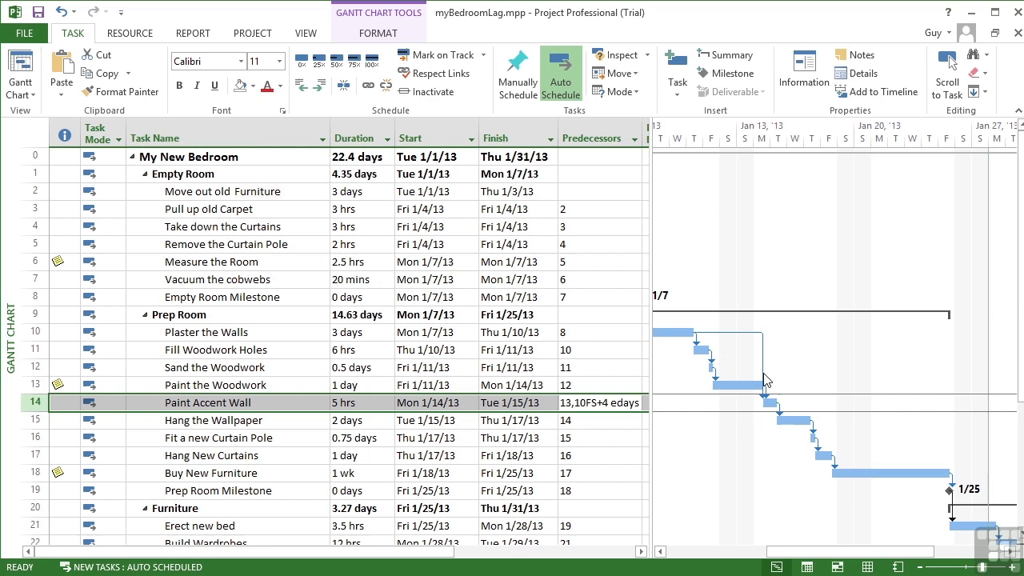
{"action": "mouse_move", "coordinate": [763, 387]}
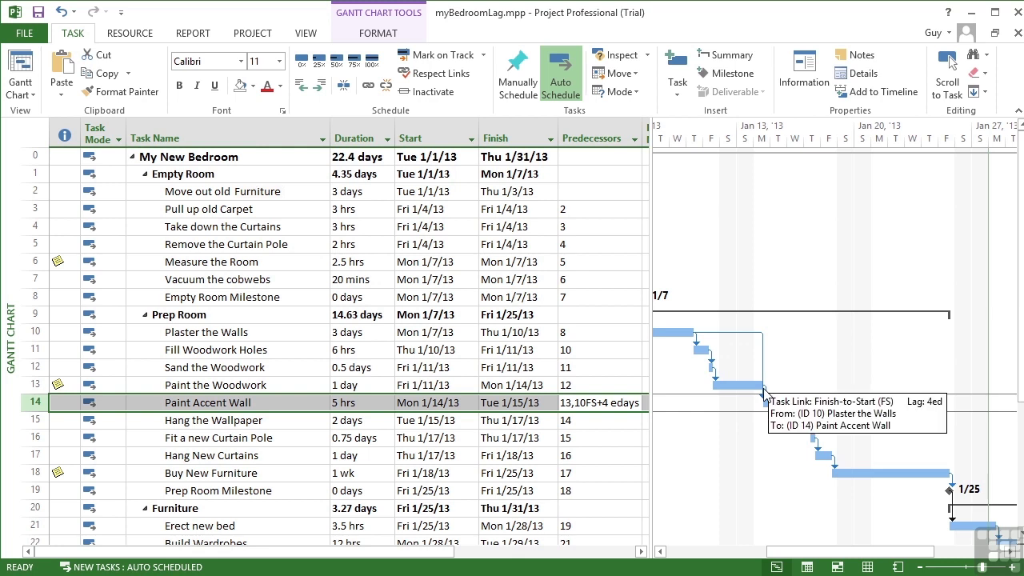
Change Paint Accent Wall's lag after task 10 to 8 elapsed days.
{"action": "left_click", "coordinate": [608, 404]}
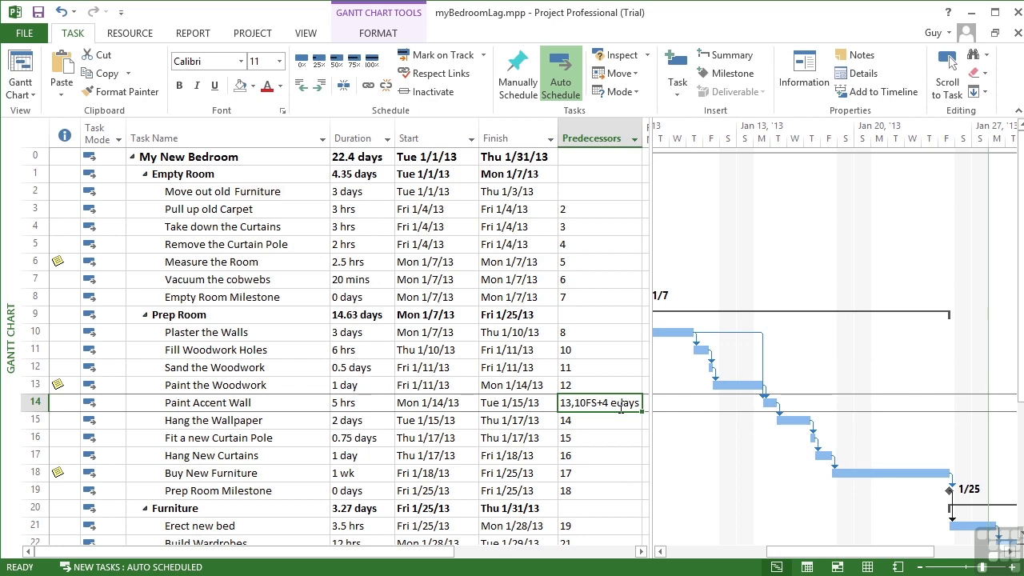
{"action": "left_click", "coordinate": [607, 403]}
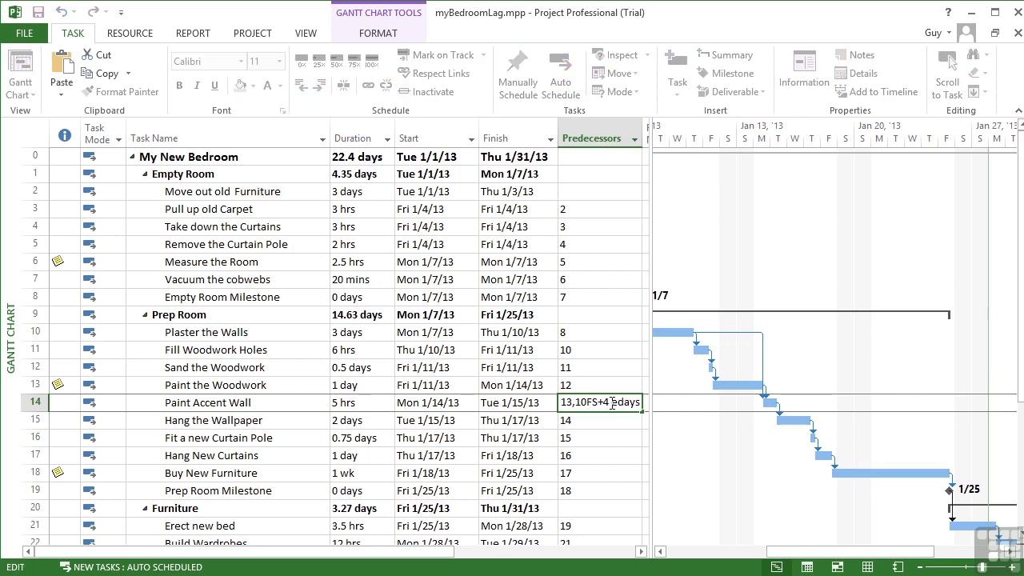
{"action": "key", "text": "BackSpace"}
{"action": "type", "text": "8"}
{"action": "left_click", "coordinate": [601, 421]}
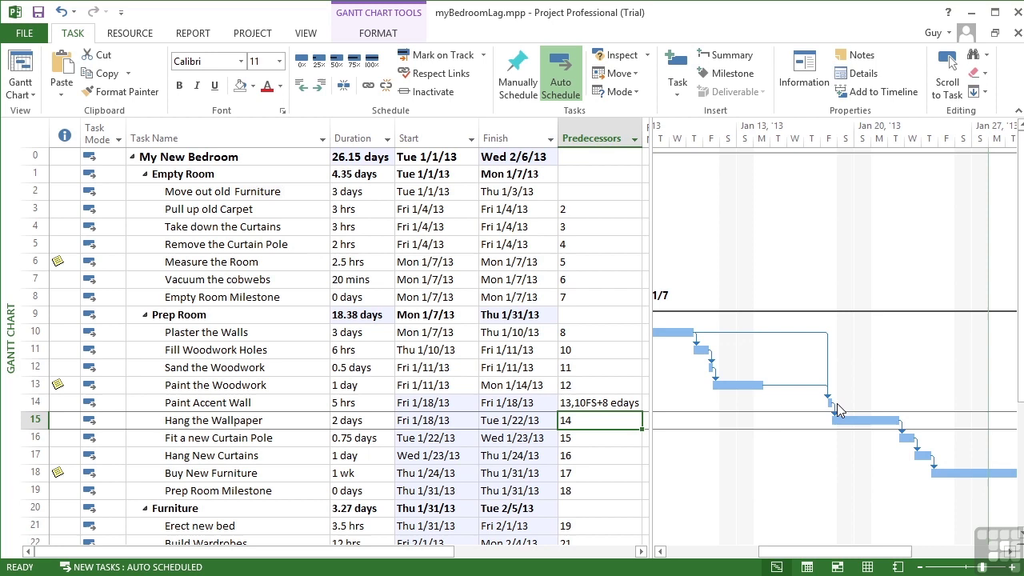
Set the lag back to 4 edays so predecessors read 13,10FS+4 edays.
{"action": "mouse_move", "coordinate": [832, 407]}
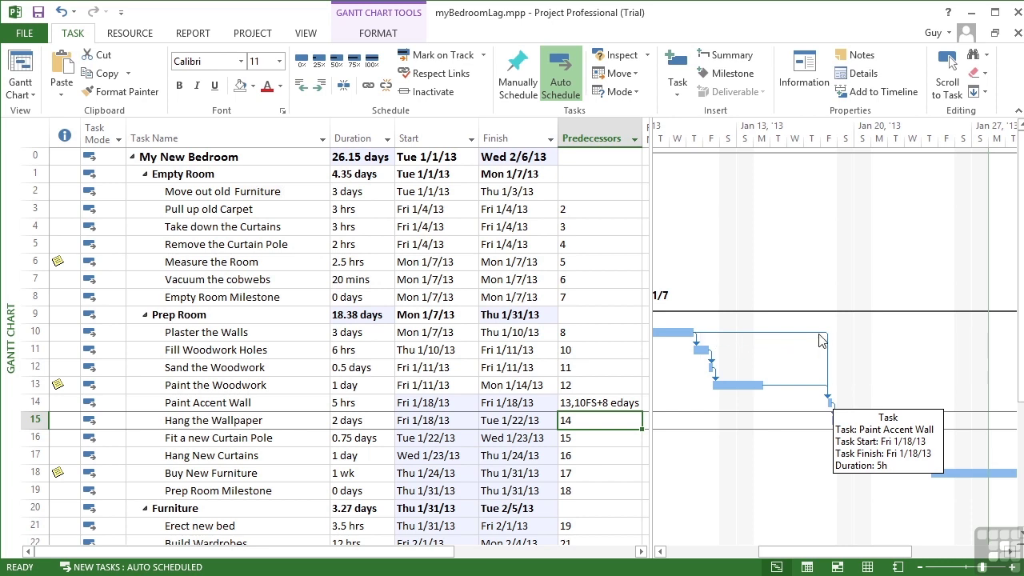
{"action": "mouse_move", "coordinate": [821, 340]}
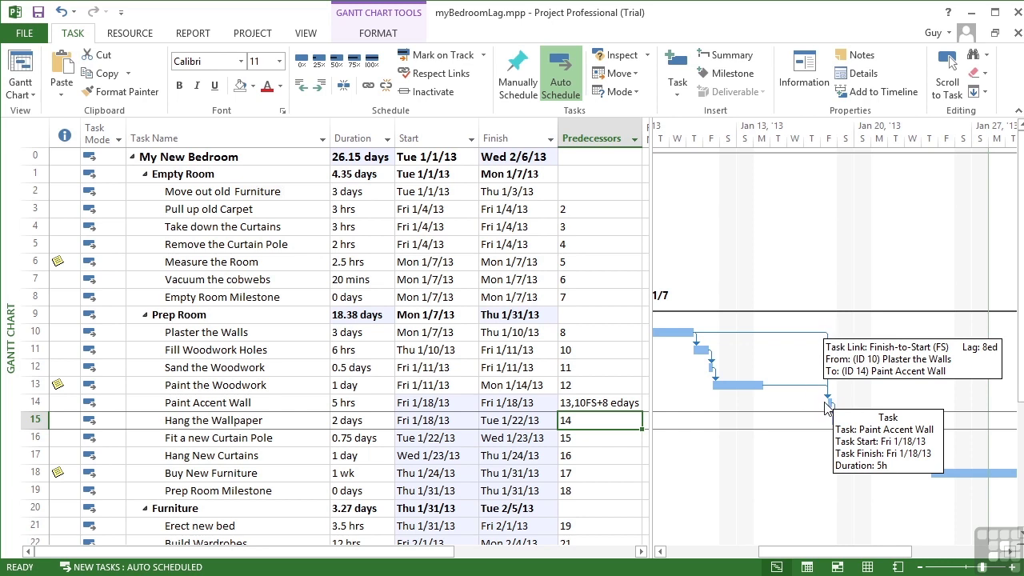
{"action": "left_click", "coordinate": [614, 403]}
{"action": "double_click", "coordinate": [613, 404]}
{"action": "type", "text": "e"}
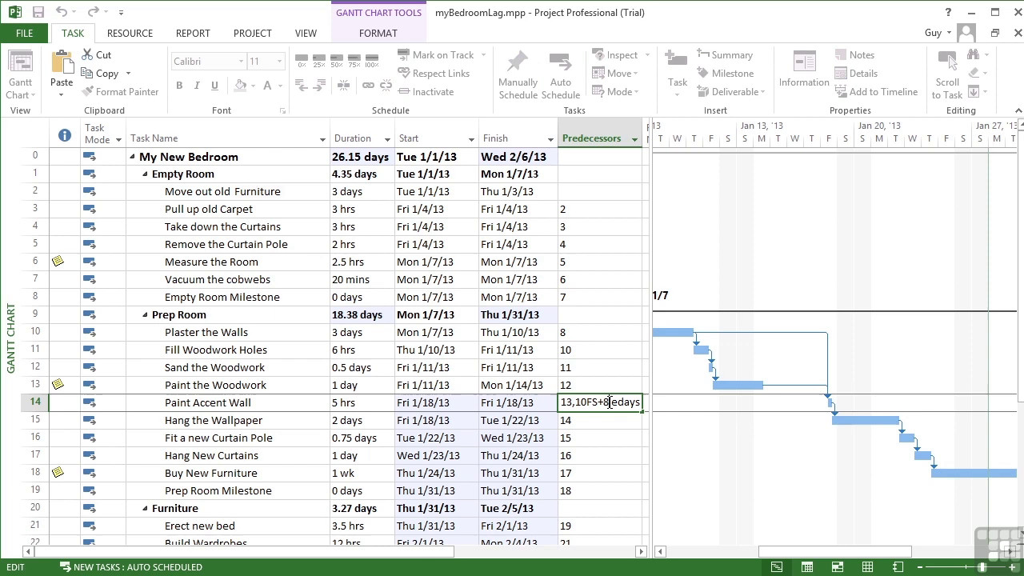
{"action": "key", "text": "BackSpace"}
{"action": "type", "text": "4"}
{"action": "left_click", "coordinate": [368, 403]}
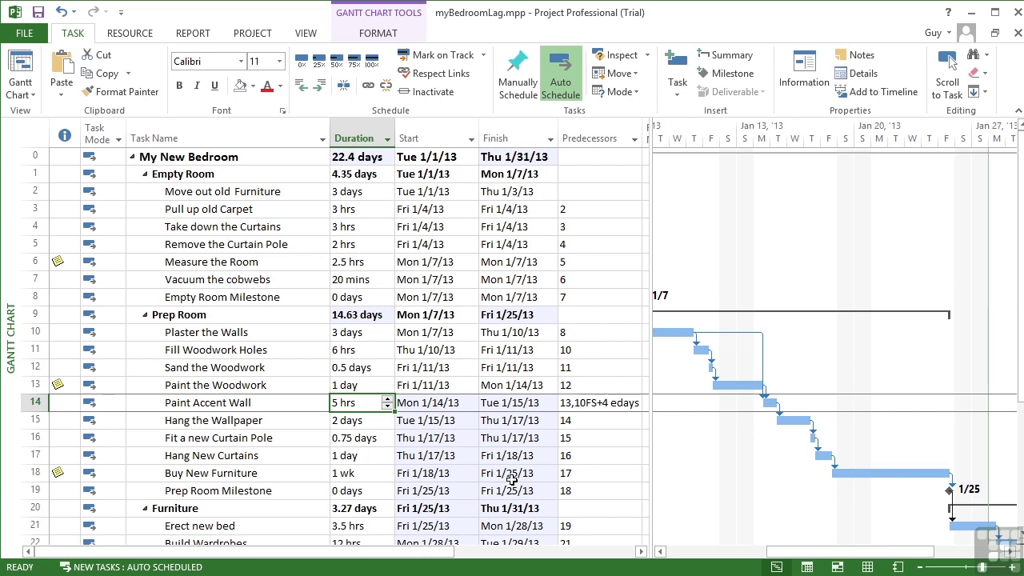
{"action": "scroll", "coordinate": [456, 496], "scroll_direction": "down", "scroll_amount": 5}
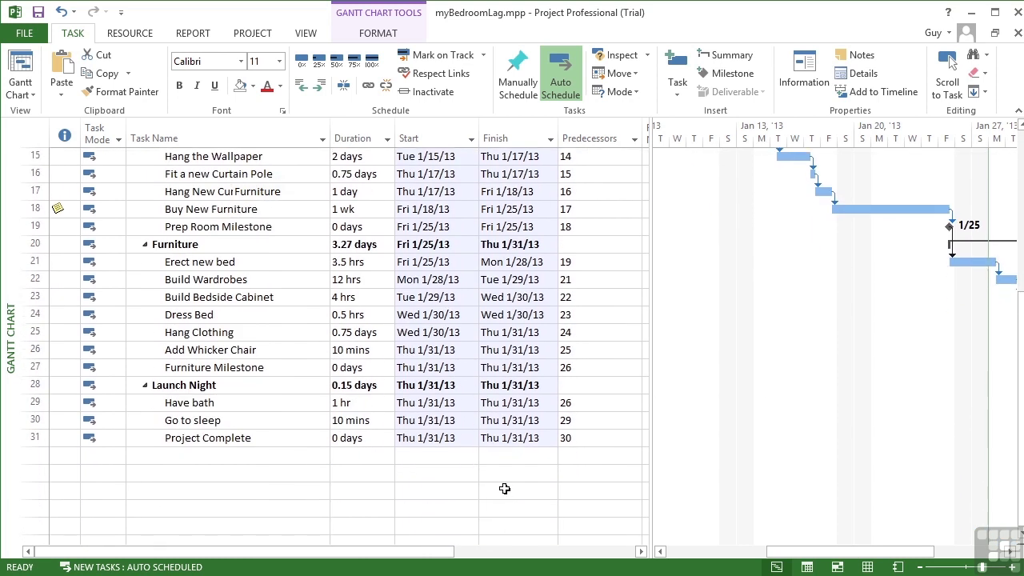
{"action": "scroll", "coordinate": [478, 445], "scroll_direction": "up", "scroll_amount": 4}
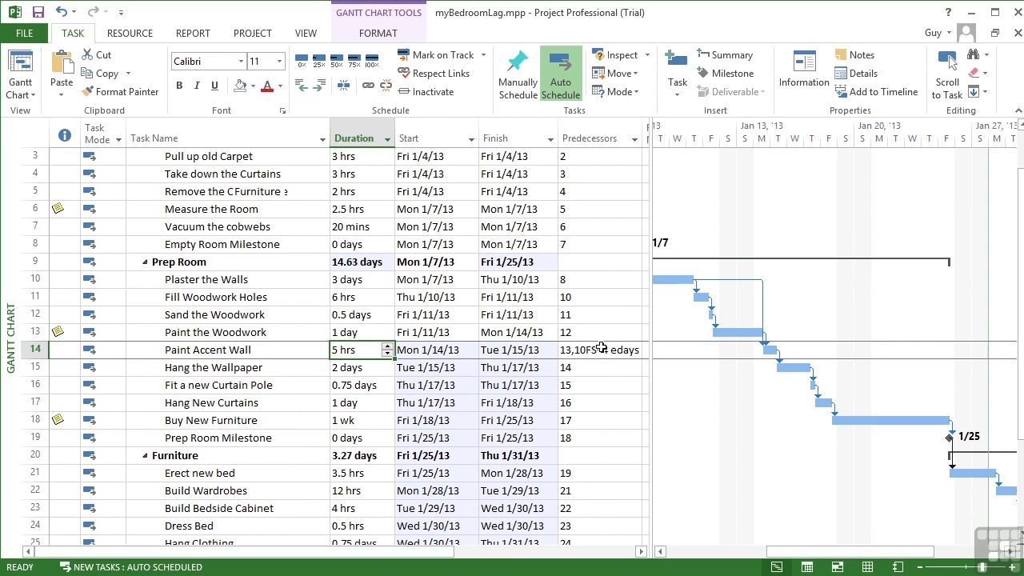
{"action": "scroll", "coordinate": [491, 385], "scroll_direction": "up", "scroll_amount": 1}
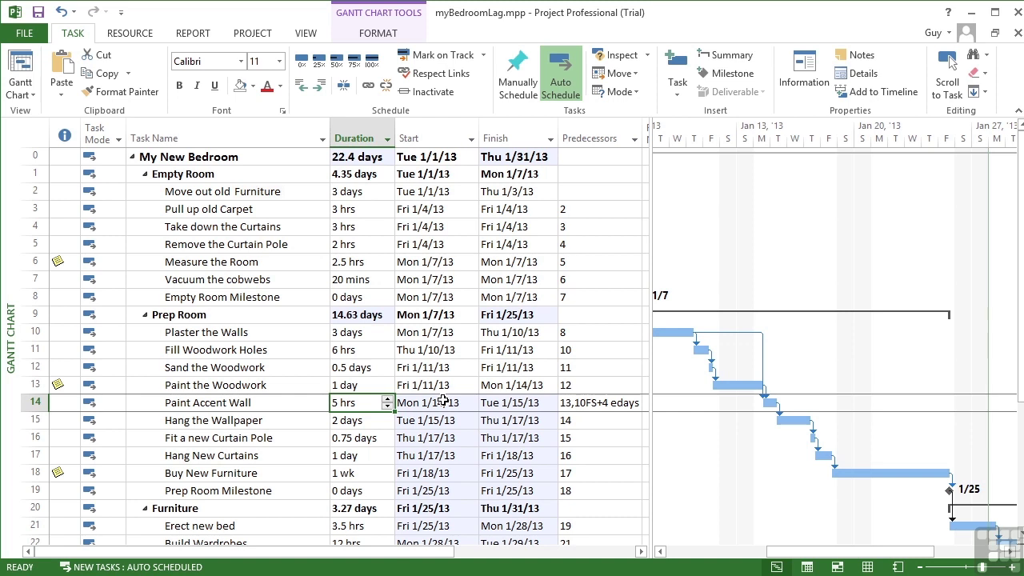
{"action": "scroll", "coordinate": [443, 401], "scroll_direction": "down", "scroll_amount": 2}
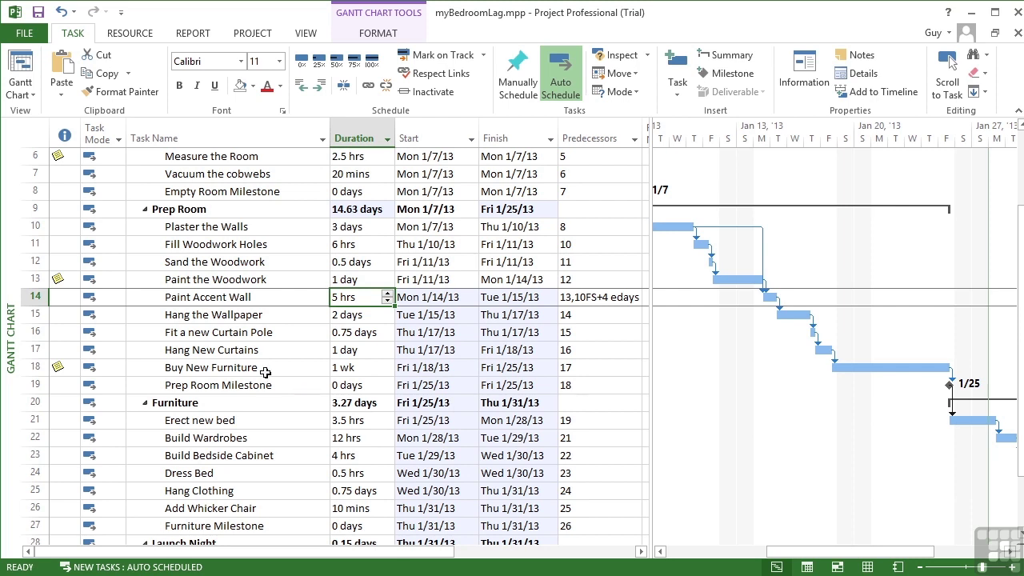
{"action": "left_click", "coordinate": [238, 420]}
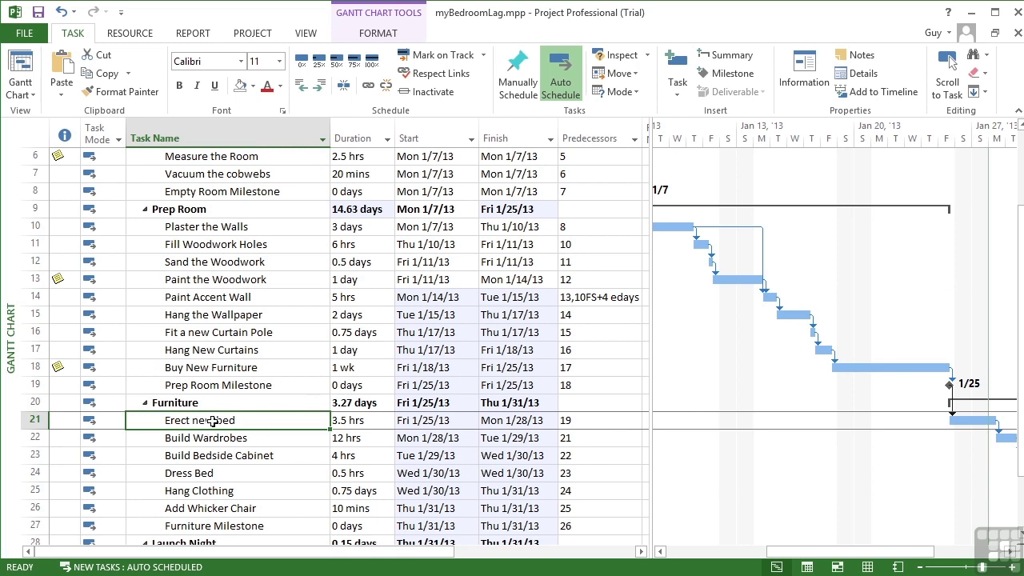
Add Buy New Furniture as a Finish-to-Start predecessor of Erect new bed with 4w lag.
{"action": "double_click", "coordinate": [302, 419]}
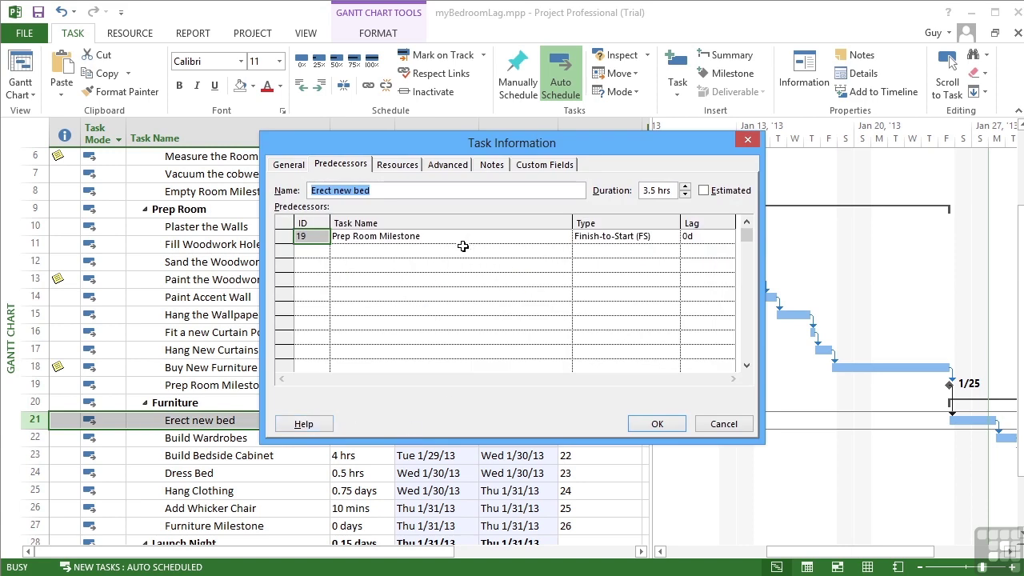
{"action": "left_click_drag", "start_coordinate": [508, 146], "coordinate": [660, 133]}
{"action": "left_click", "coordinate": [716, 241]}
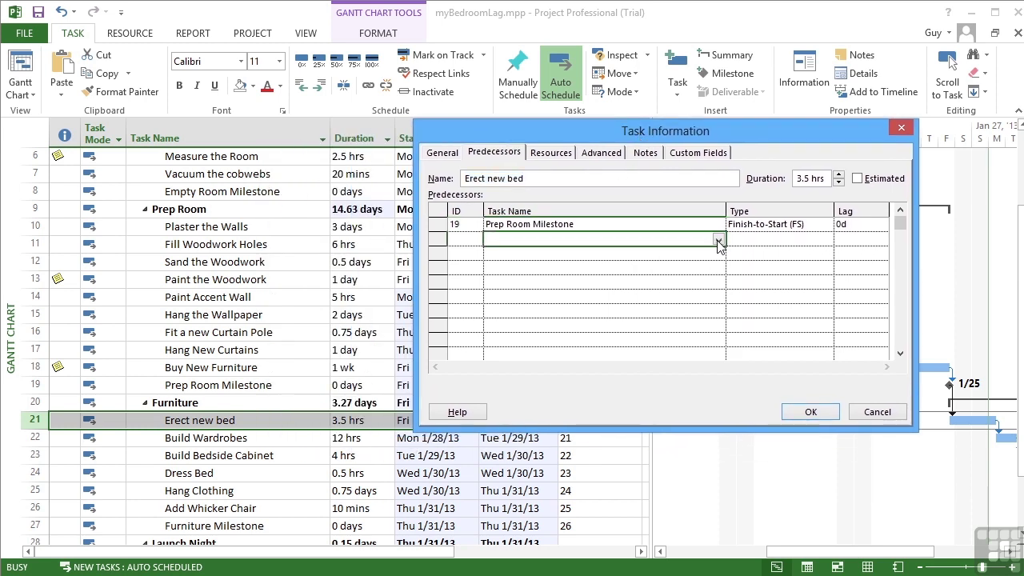
{"action": "left_click", "coordinate": [718, 242]}
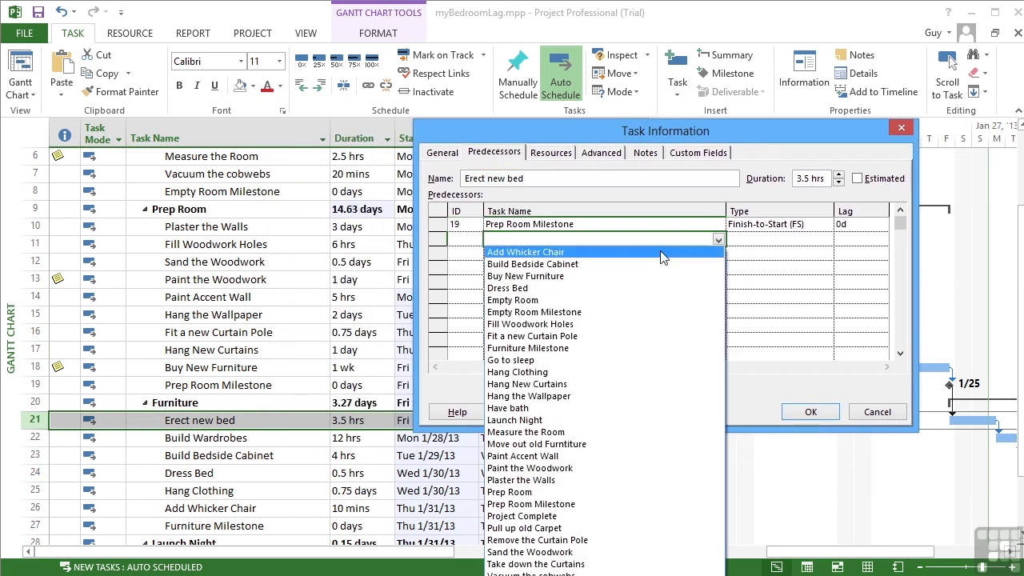
{"action": "left_click", "coordinate": [622, 276]}
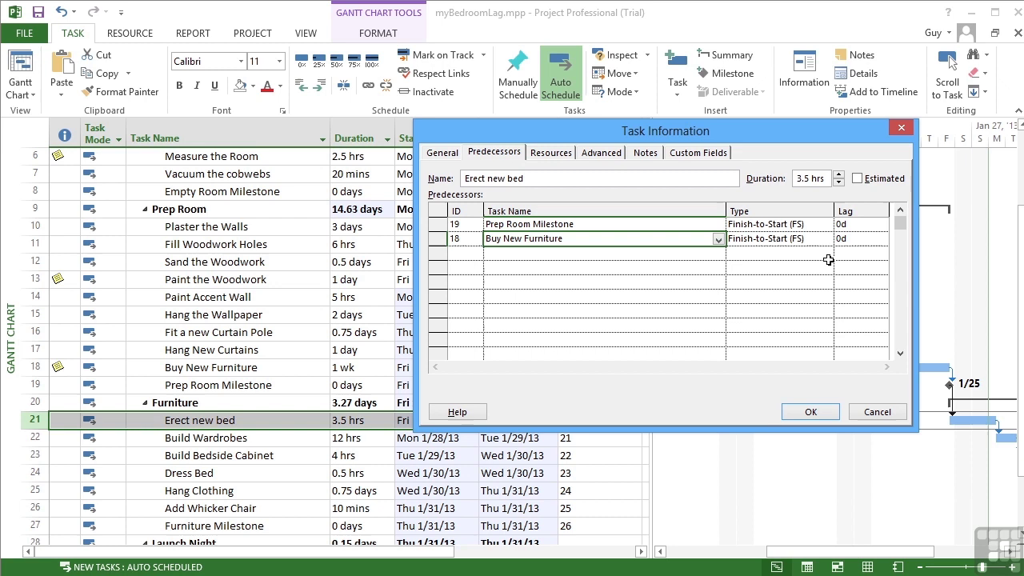
{"action": "left_click", "coordinate": [863, 239]}
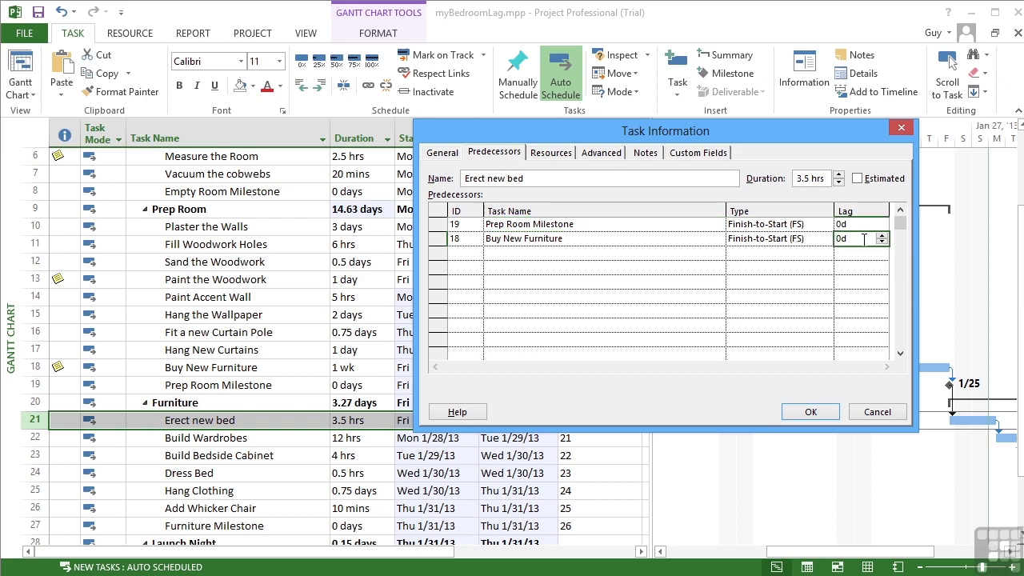
{"action": "type", "text": "4w"}
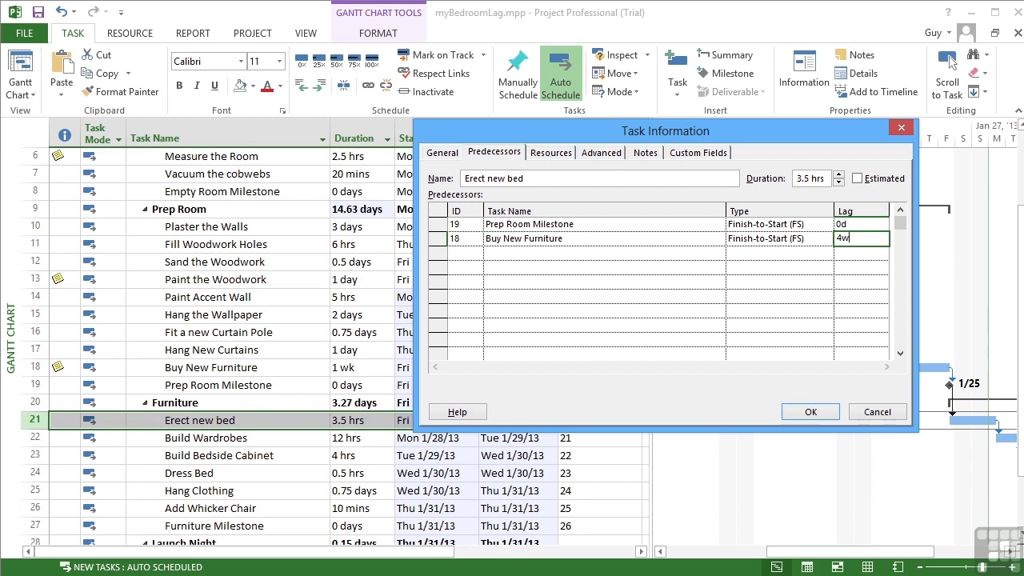
{"action": "key", "text": "Return"}
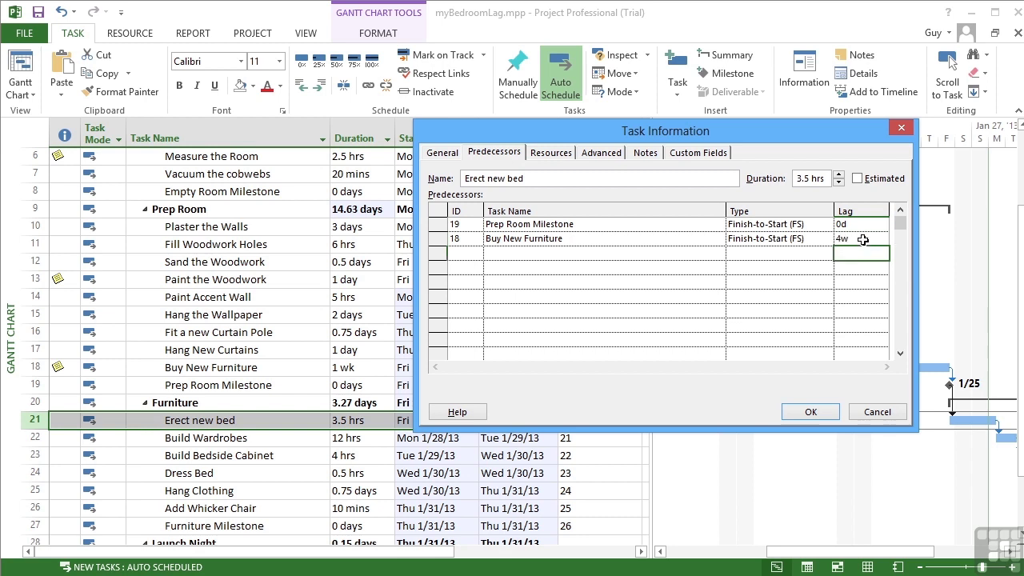
{"action": "left_click", "coordinate": [811, 411]}
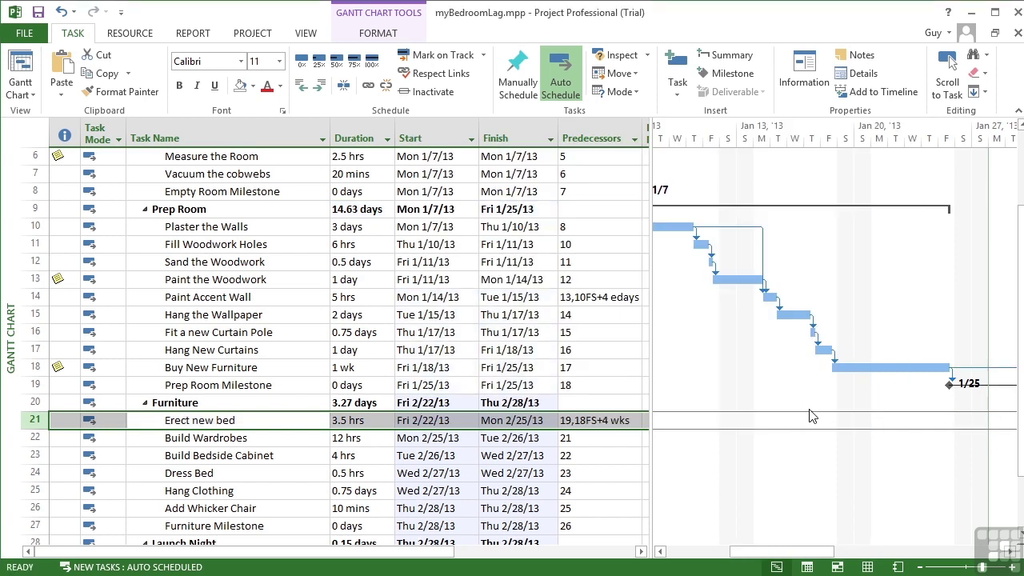
Scroll the Gantt table to review dates ending Thu 2/28/13 over 42.4 days.
{"action": "scroll", "coordinate": [720, 416], "scroll_direction": "up", "scroll_amount": 2}
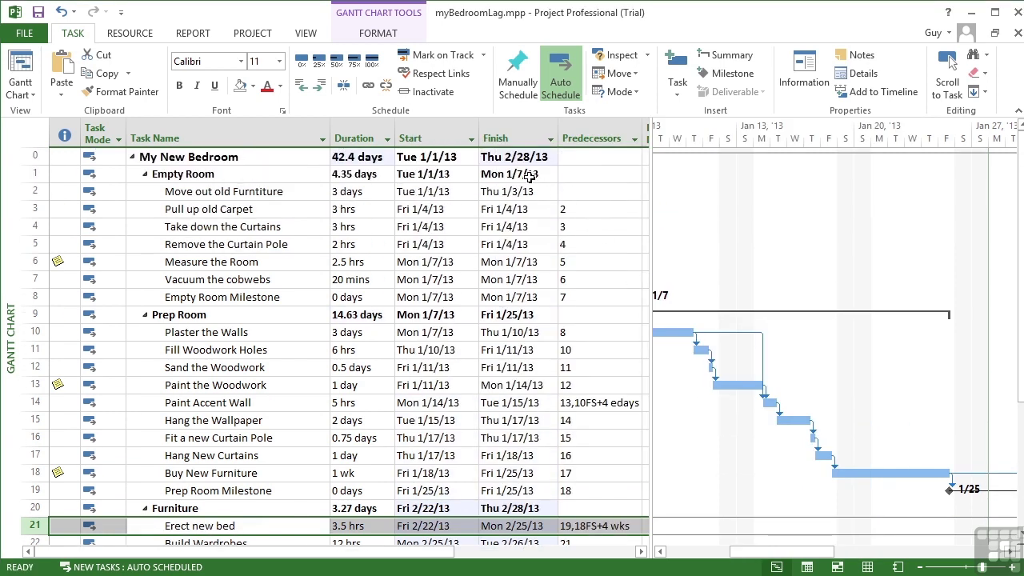
{"action": "scroll", "coordinate": [564, 368], "scroll_direction": "down", "scroll_amount": 3}
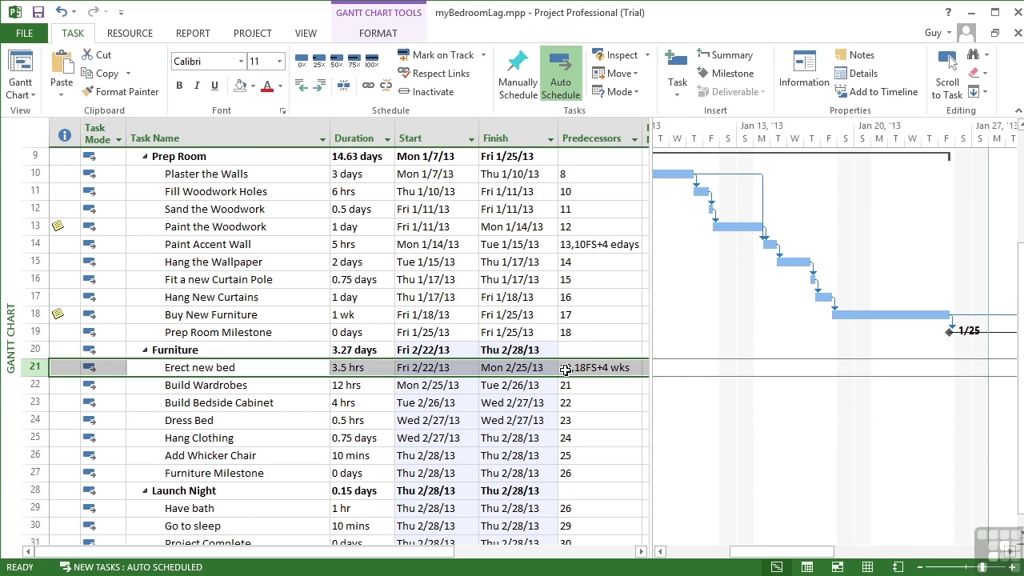
{"action": "scroll", "coordinate": [564, 369], "scroll_direction": "up", "scroll_amount": 1}
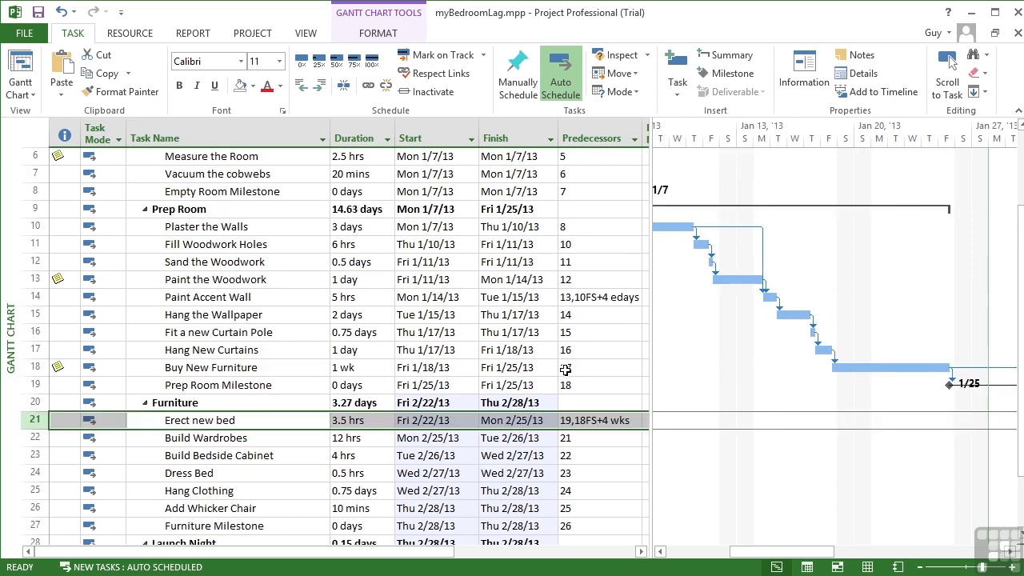